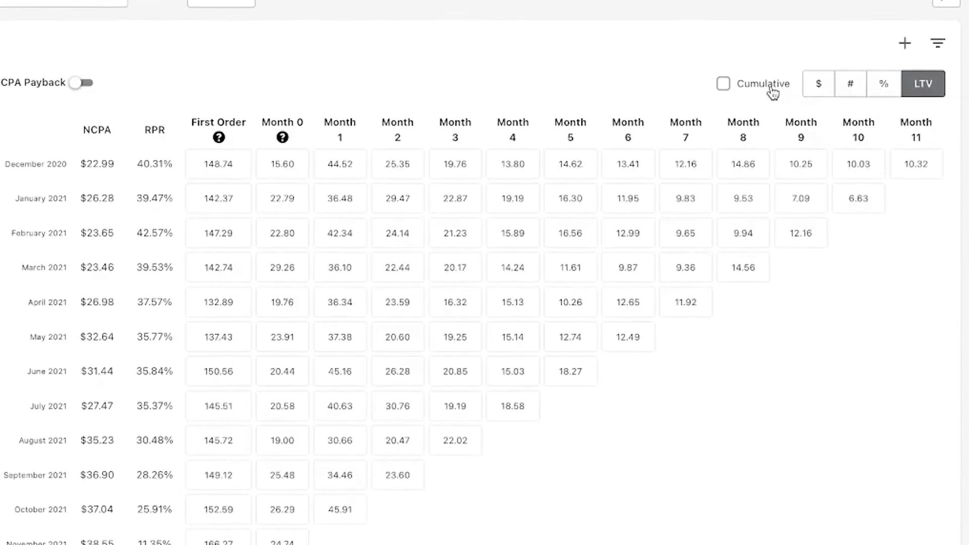
pyautogui.click(772, 89)
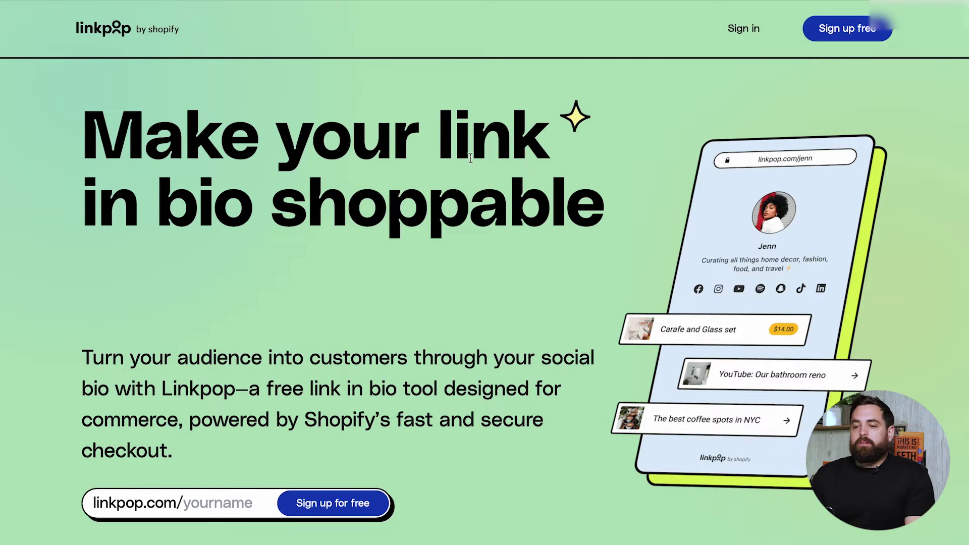
# Look through the Linkpop landing page, from its feature sections and creator testimonials to the FAQ and footer.
pyautogui.scroll(-1, 599, 303)
pyautogui.scroll(1, 401, 208)
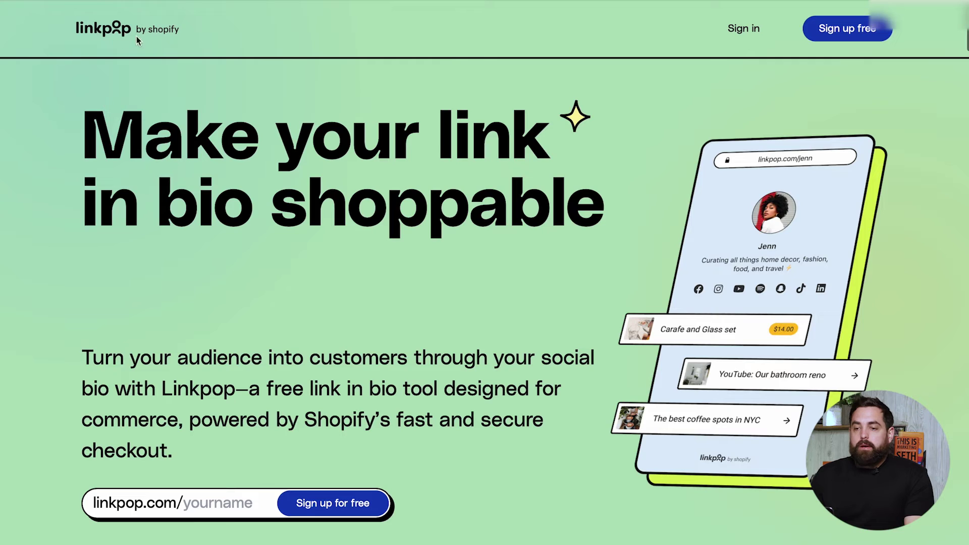
pyautogui.scroll(-15, 559, 240)
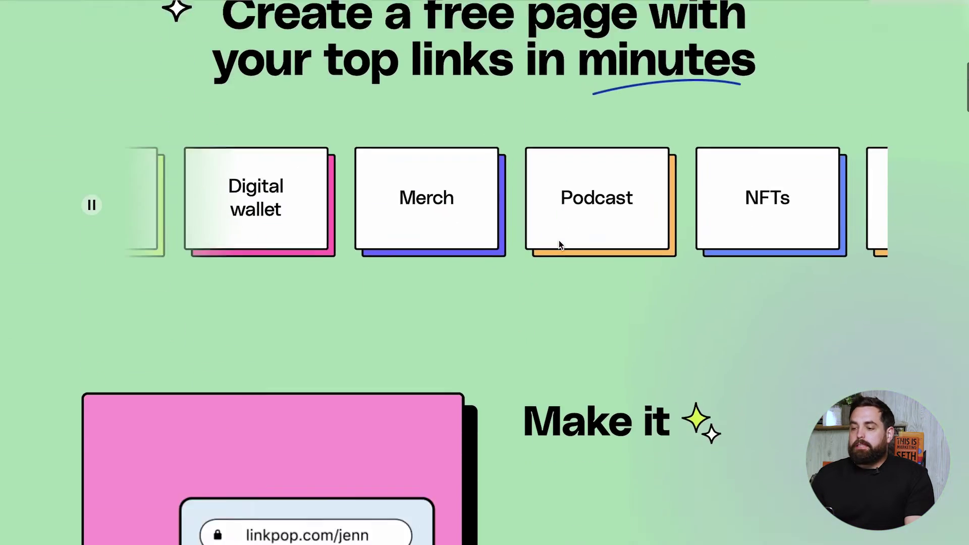
pyautogui.scroll(-14, 559, 241)
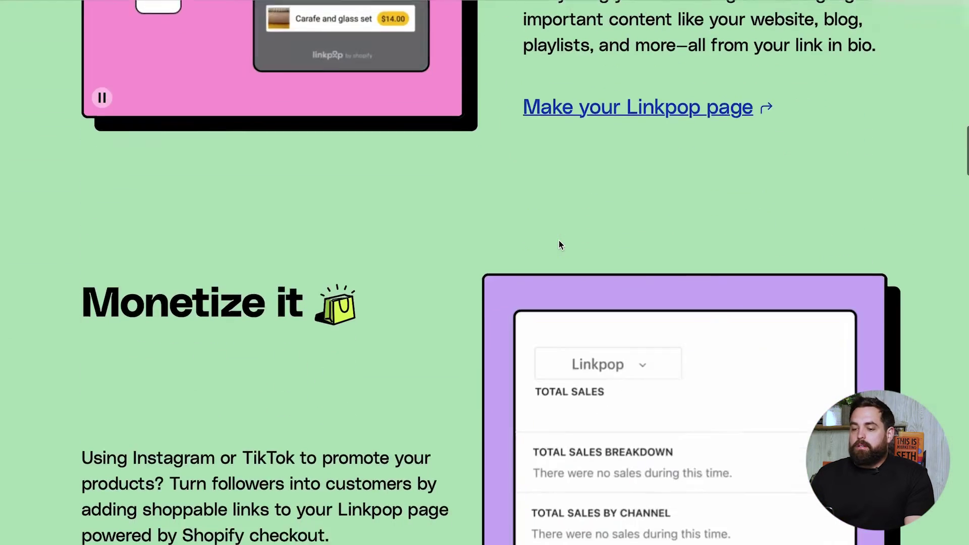
pyautogui.scroll(-15, 558, 241)
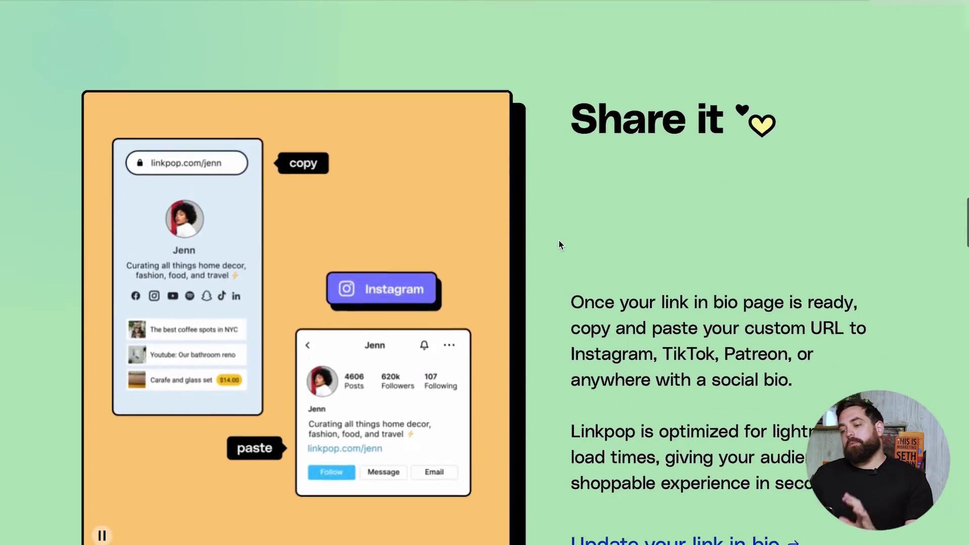
pyautogui.scroll(-13, 558, 240)
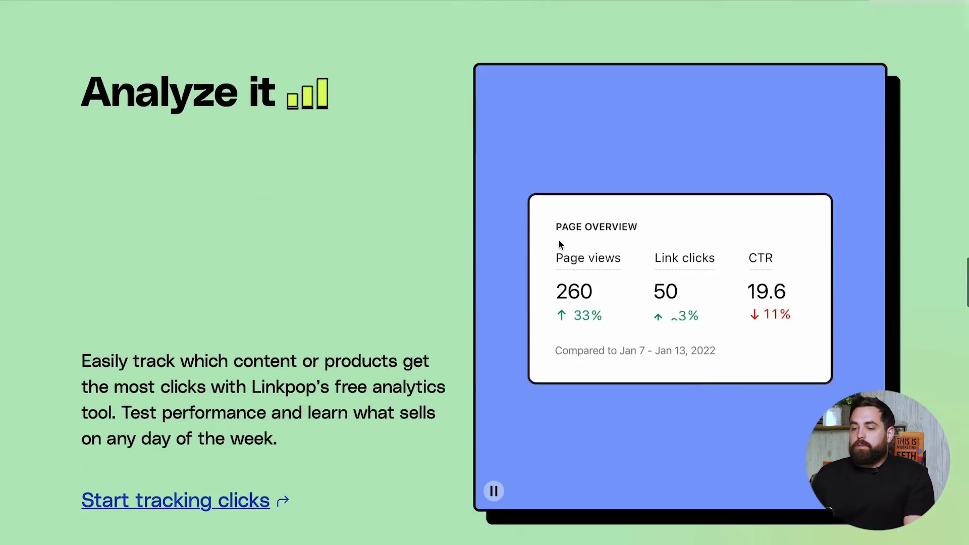
pyautogui.scroll(-11, 559, 240)
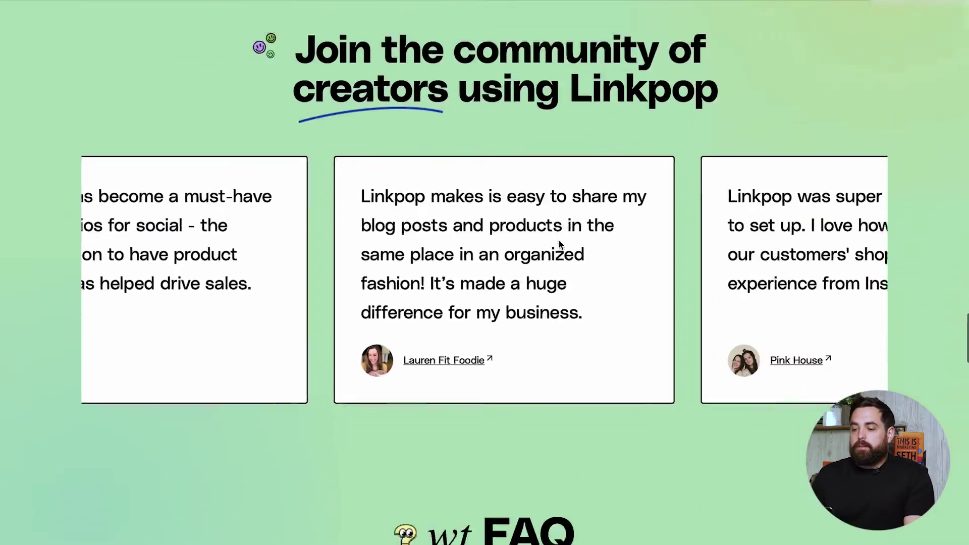
pyautogui.scroll(-10, 664, 402)
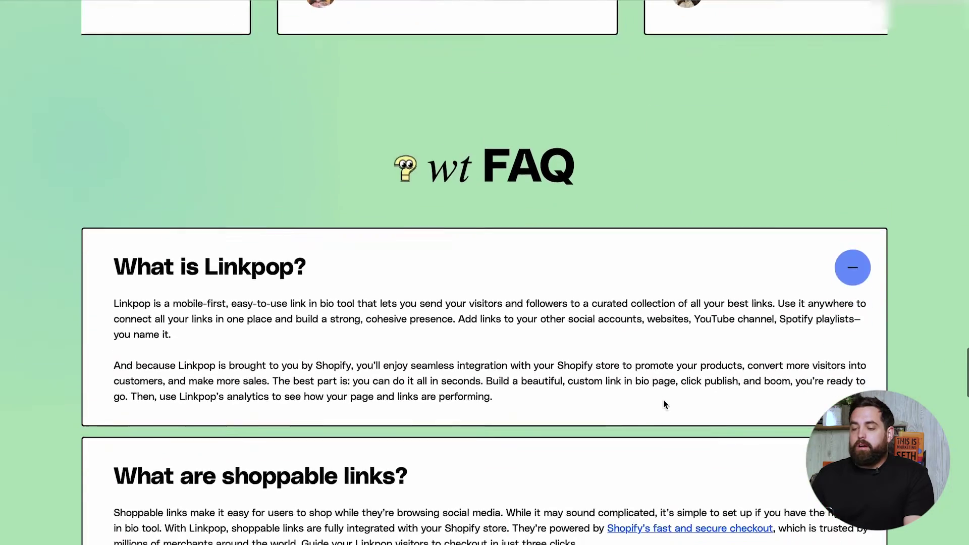
pyautogui.scroll(-19, 663, 402)
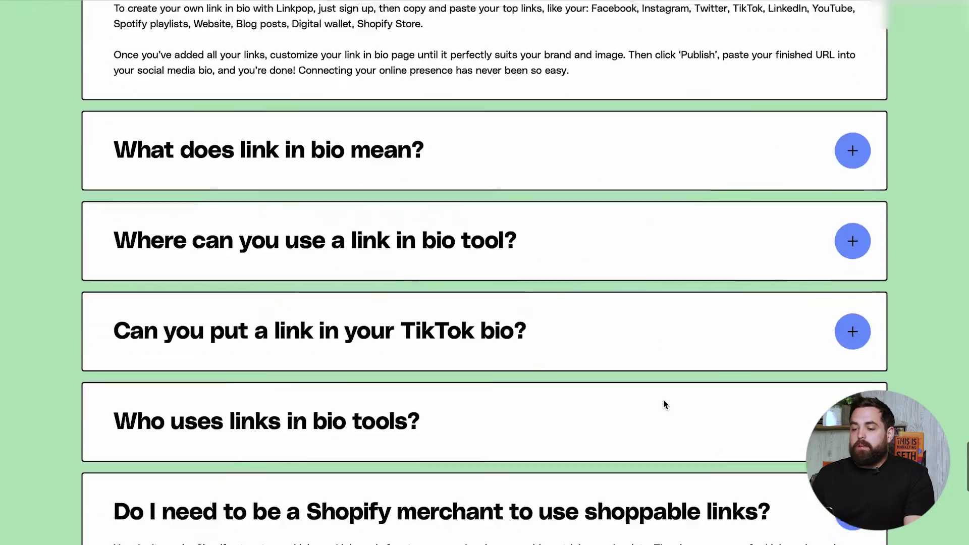
pyautogui.scroll(-11, 663, 402)
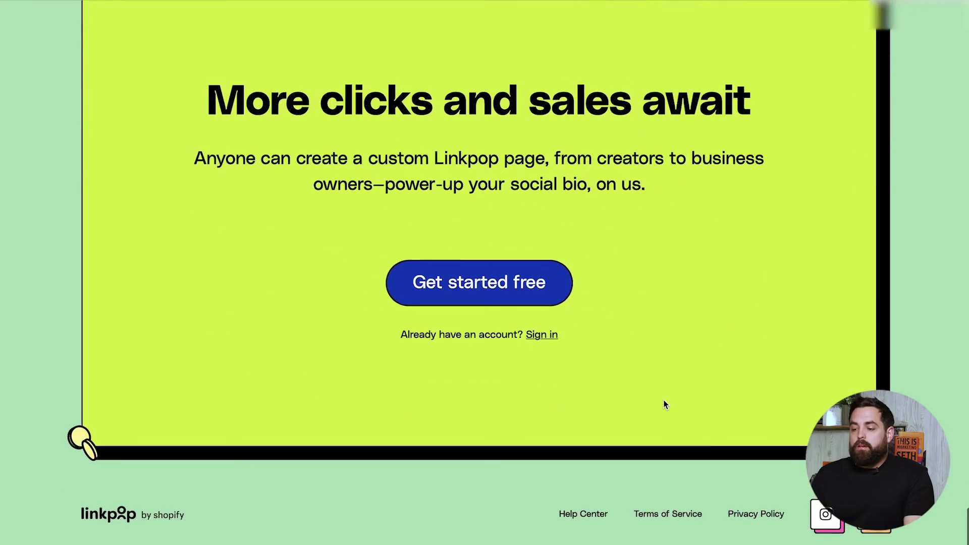
pyautogui.scroll(20, 664, 399)
pyautogui.scroll(20, 663, 401)
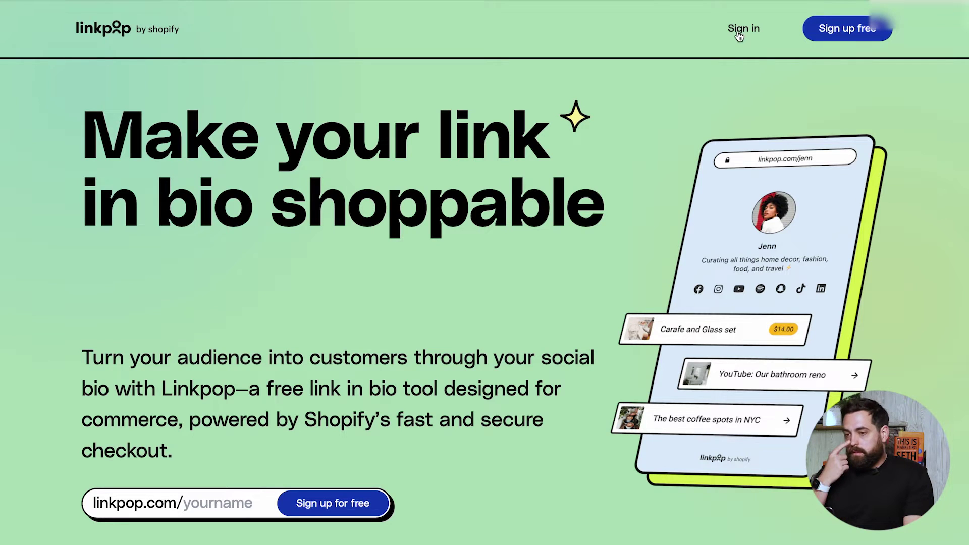
# Sign in to Linkpop with the existing Shopify account and start creating a profile page.
pyautogui.click(738, 31)
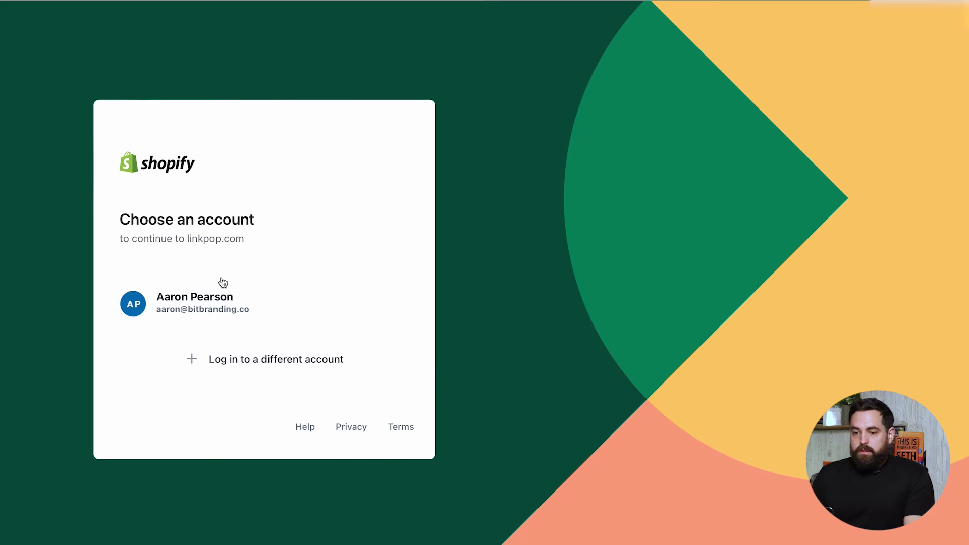
pyautogui.click(212, 313)
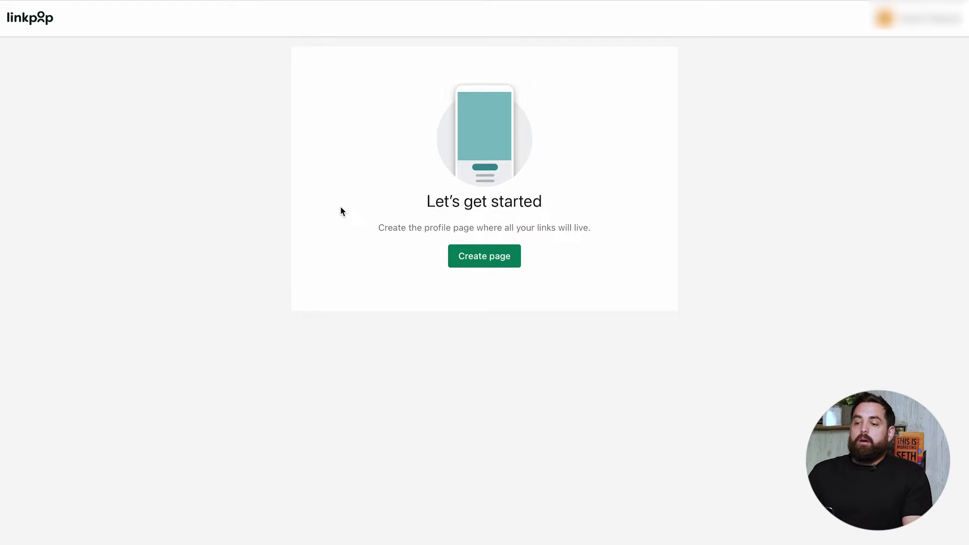
pyautogui.click(484, 257)
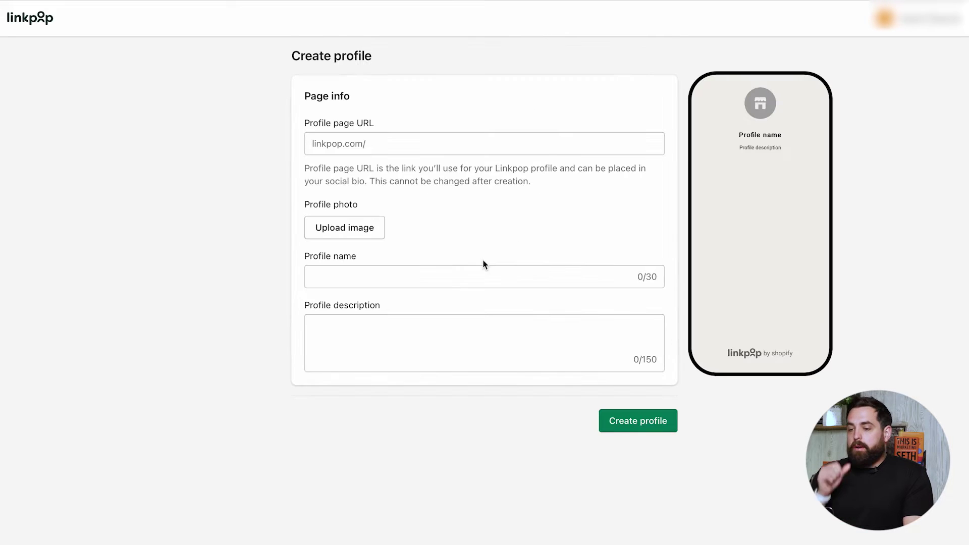
pyautogui.click(405, 144)
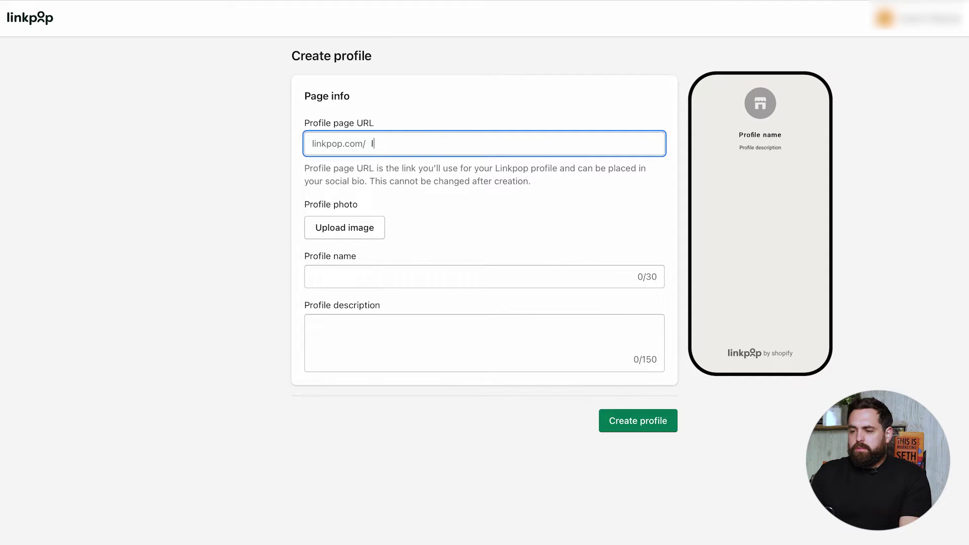
pyautogui.write('lilbittreats')
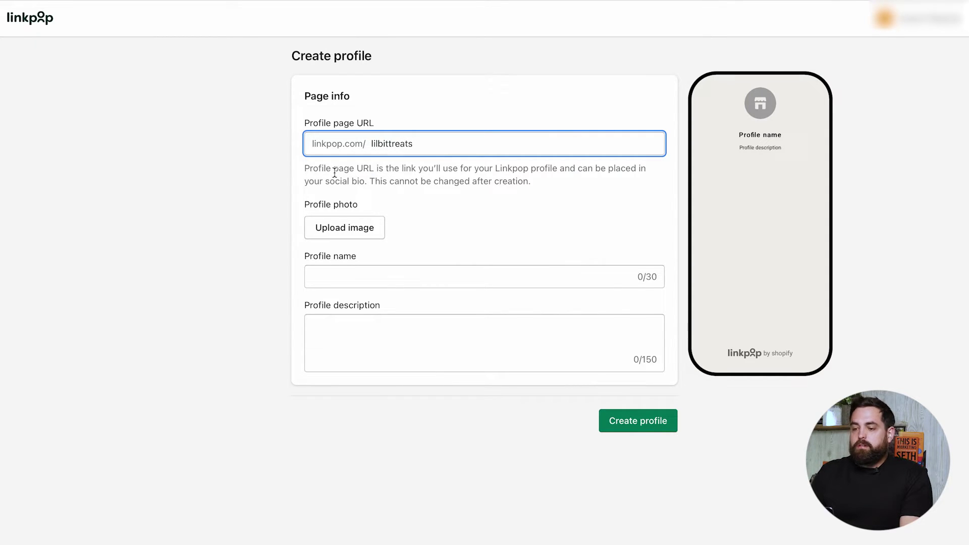
pyautogui.click(280, 174)
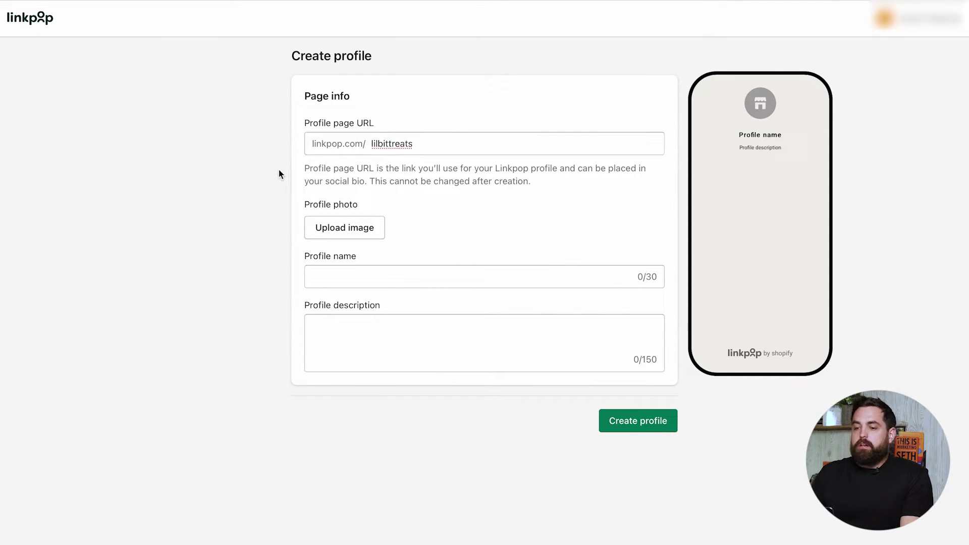
# Set the profile page URL ending to scrappedknees and upload the cartoon little boy JPEG as the profile photo.
pyautogui.click(349, 144)
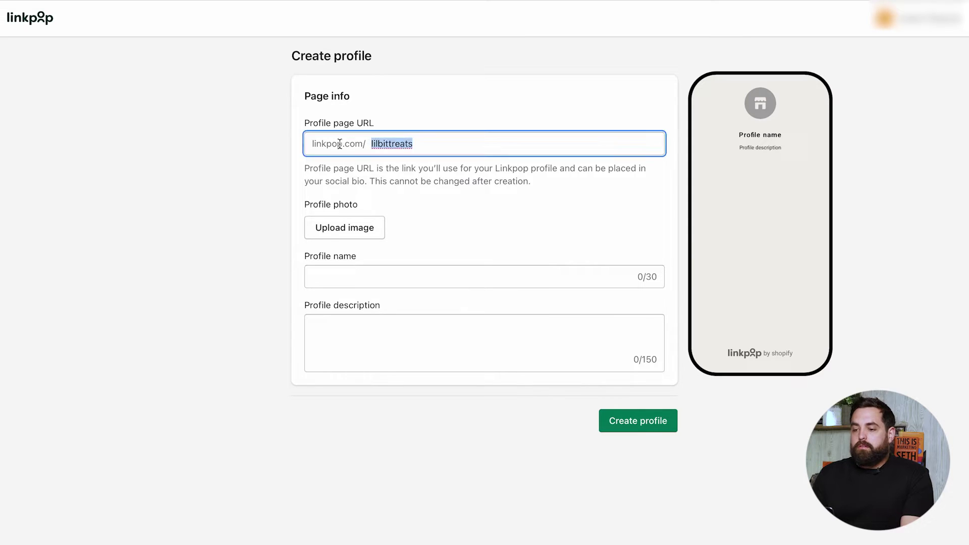
pyautogui.write('scrappedknees')
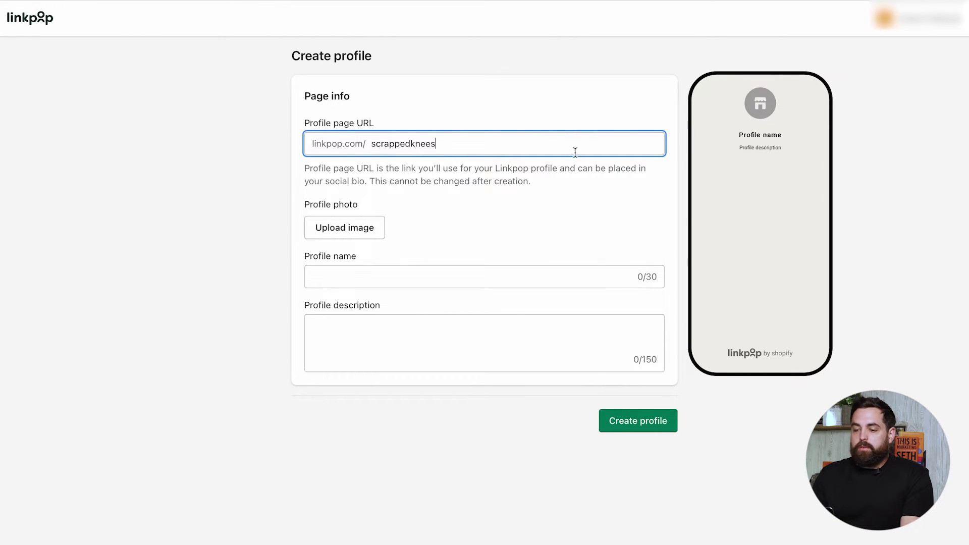
pyautogui.click(331, 235)
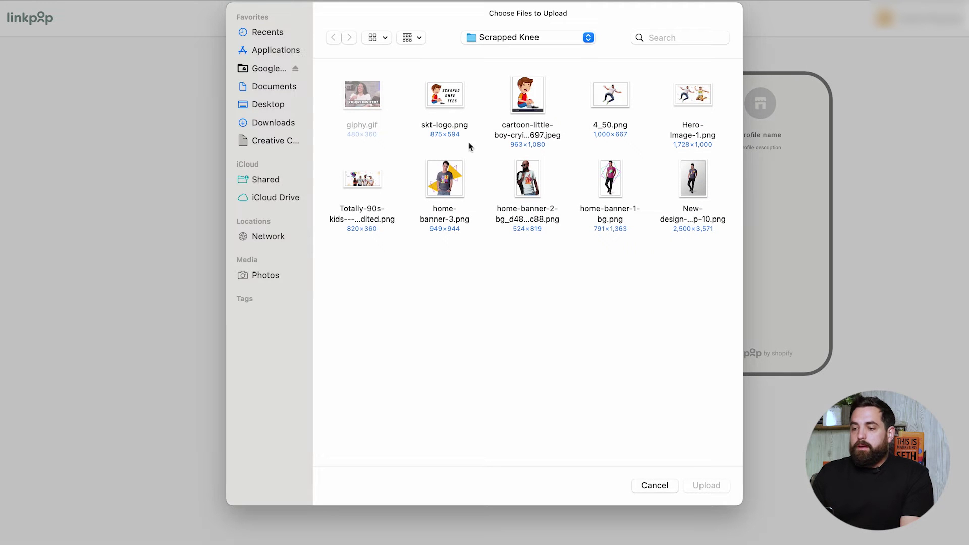
pyautogui.click(528, 102)
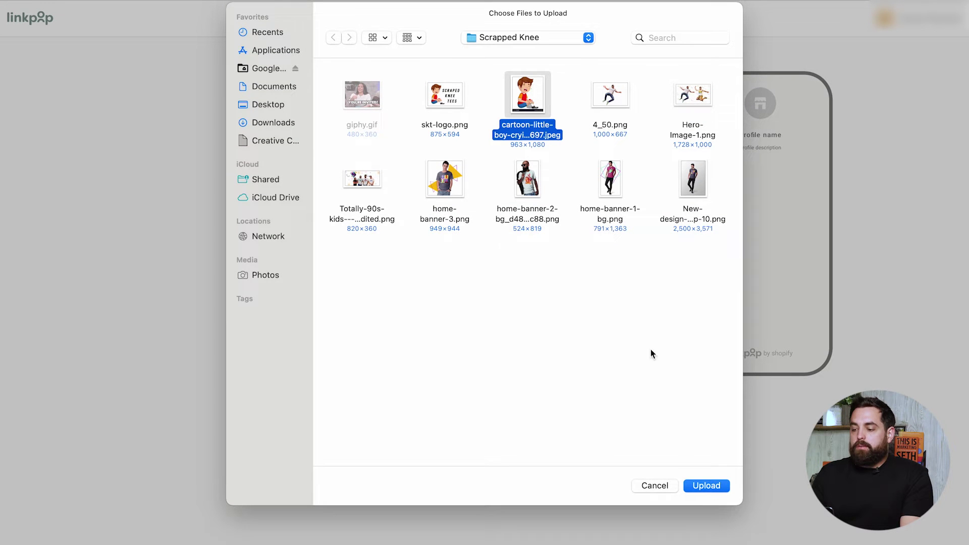
pyautogui.click(695, 488)
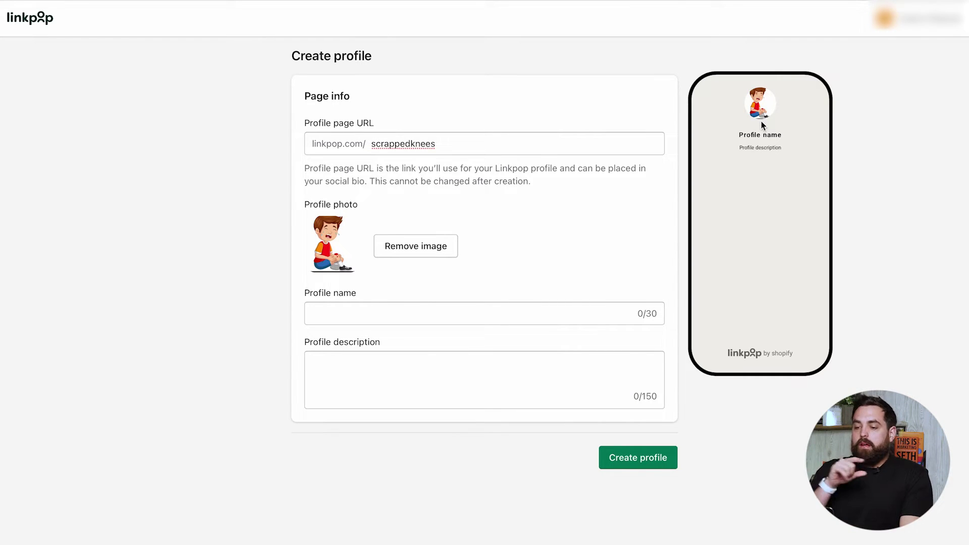
# Create the profile with the name "Scrapped Knees Tees" and the description "Tees for everyone.".
pyautogui.click(343, 317)
pyautogui.write('Scrapped Knees Tees')
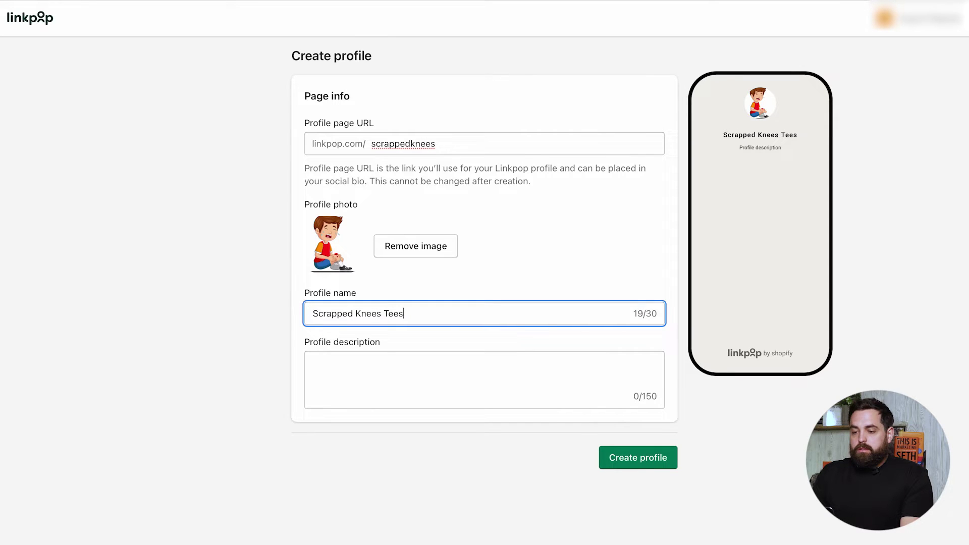
pyautogui.click(340, 375)
pyautogui.write('Tees for ever')
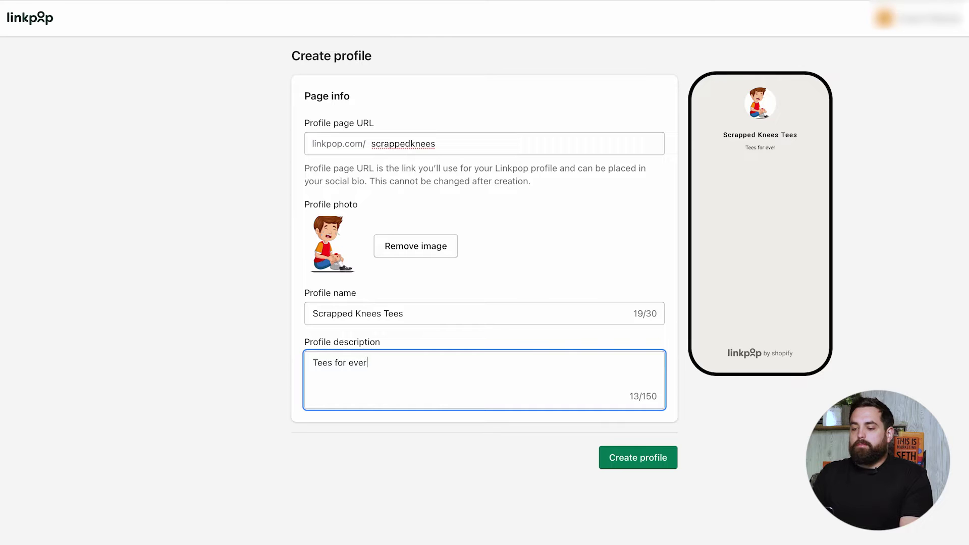
pyautogui.write('yone.')
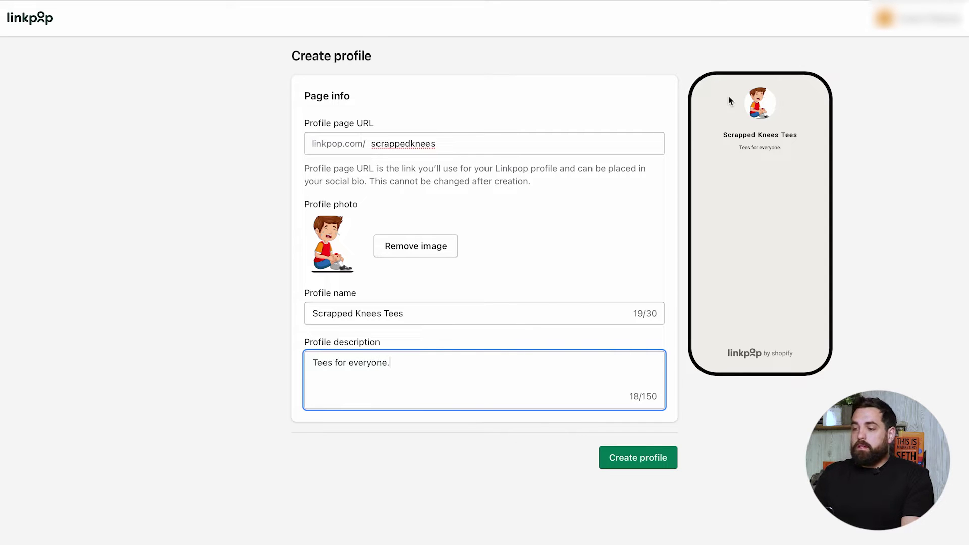
pyautogui.click(620, 457)
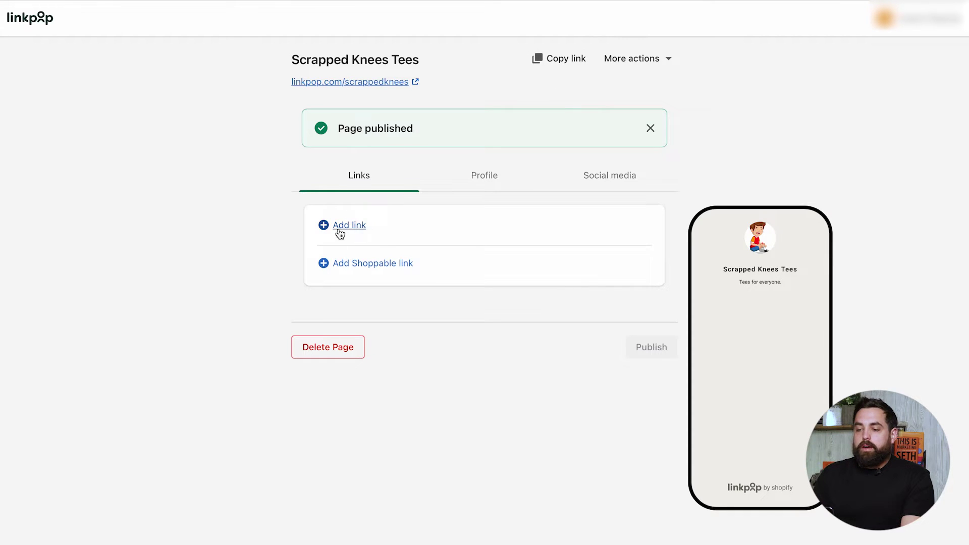
# Review the page's profile settings, including the available primary fonts, the color options and the page info.
pyautogui.click(484, 178)
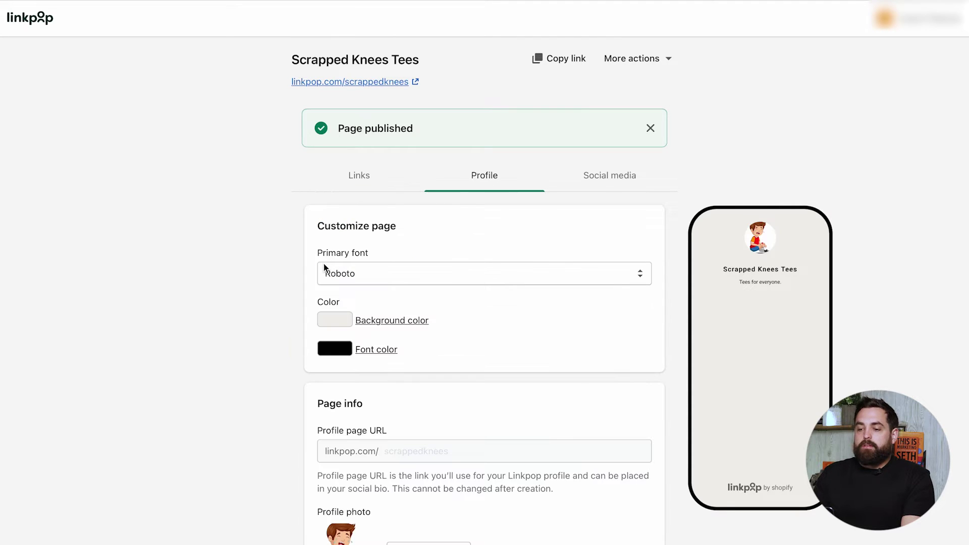
pyautogui.scroll(-1, 373, 239)
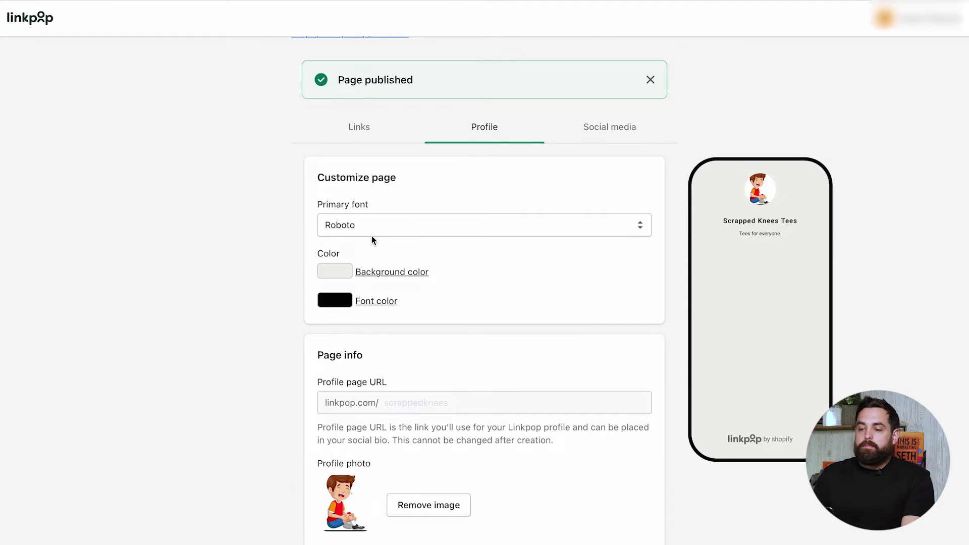
pyautogui.click(343, 226)
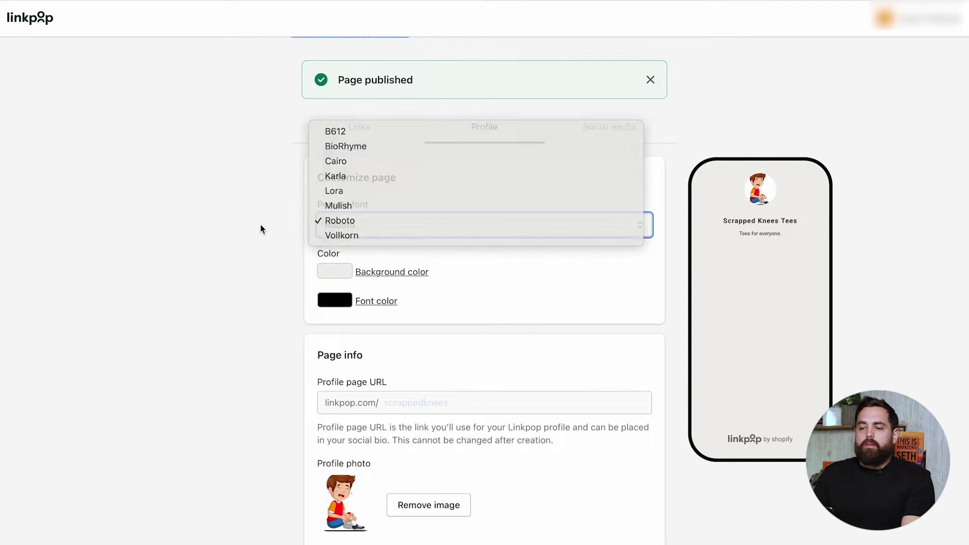
pyautogui.click(260, 225)
pyautogui.scroll(-4, 302, 267)
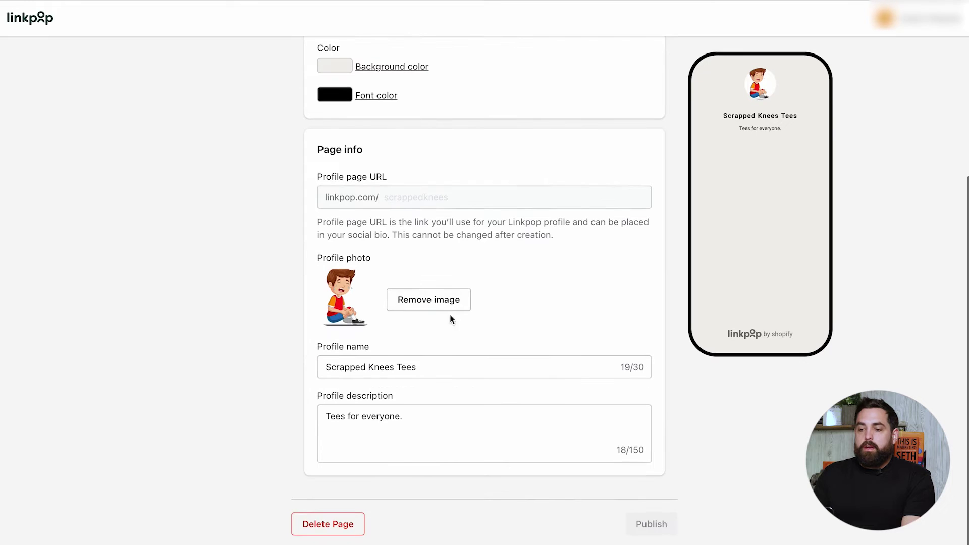
pyautogui.scroll(5, 282, 229)
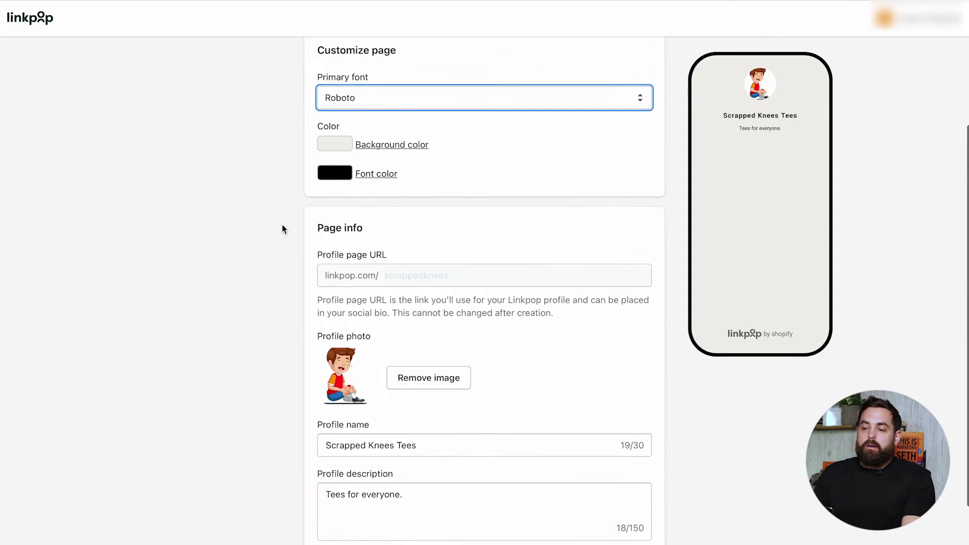
# Review the optional social media handle fields available for the page, from Shopify store to Patreon.
pyautogui.click(588, 179)
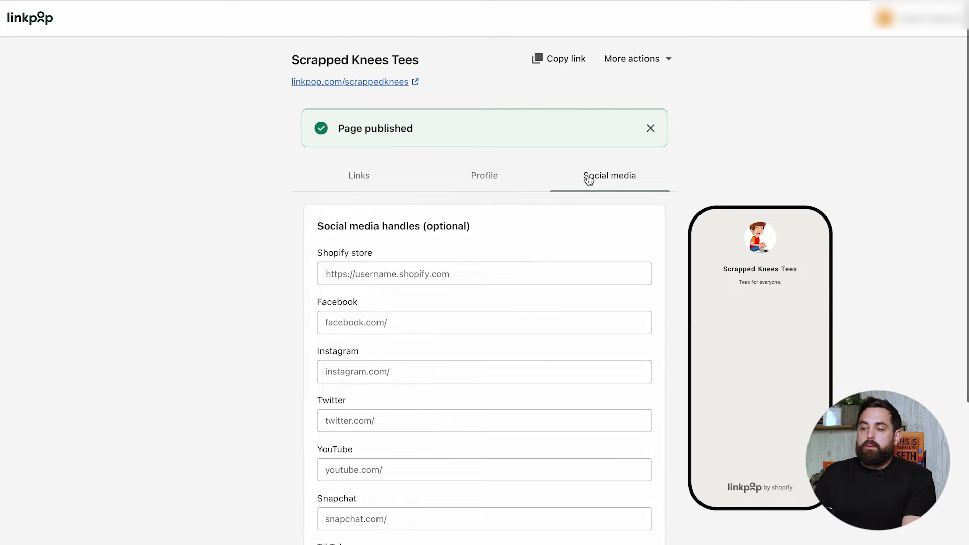
pyautogui.scroll(-3, 292, 266)
pyautogui.scroll(-2, 292, 266)
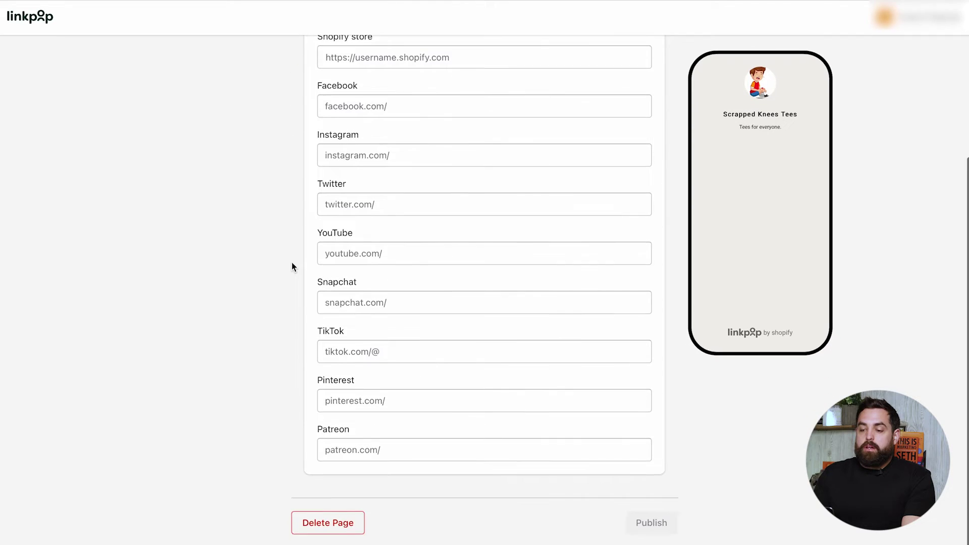
pyautogui.scroll(1, 299, 217)
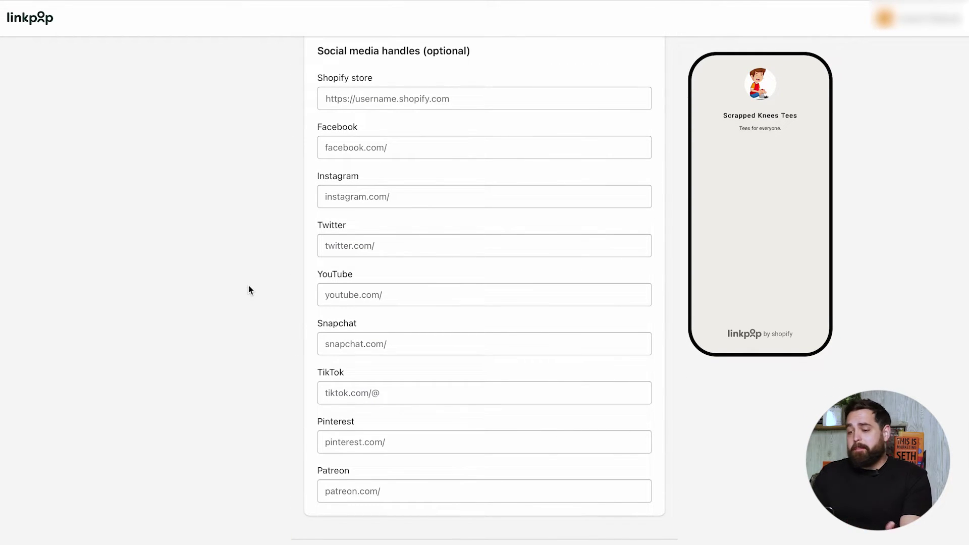
pyautogui.scroll(-1, 248, 285)
pyautogui.scroll(5, 248, 286)
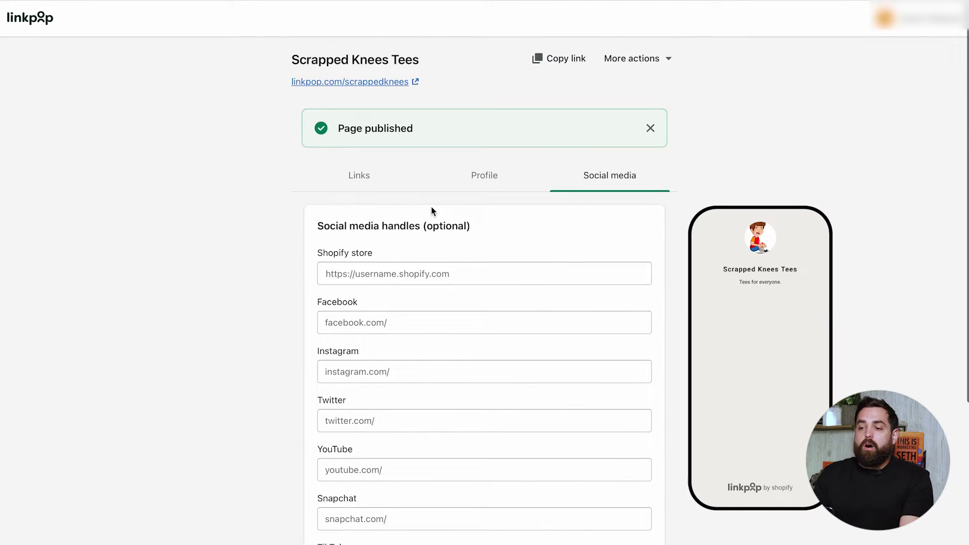
# Add a regular link to the page and title it "New Arrivals".
pyautogui.click(377, 184)
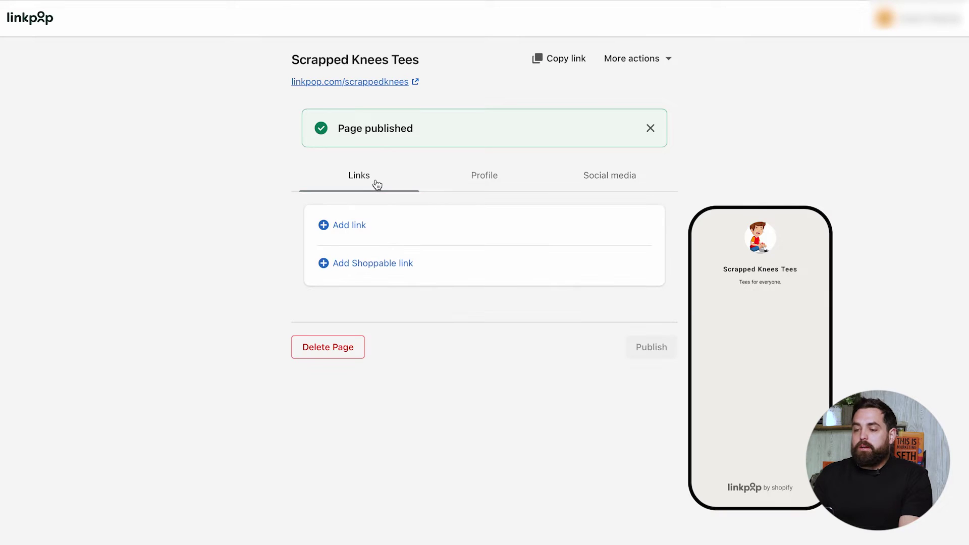
pyautogui.click(347, 224)
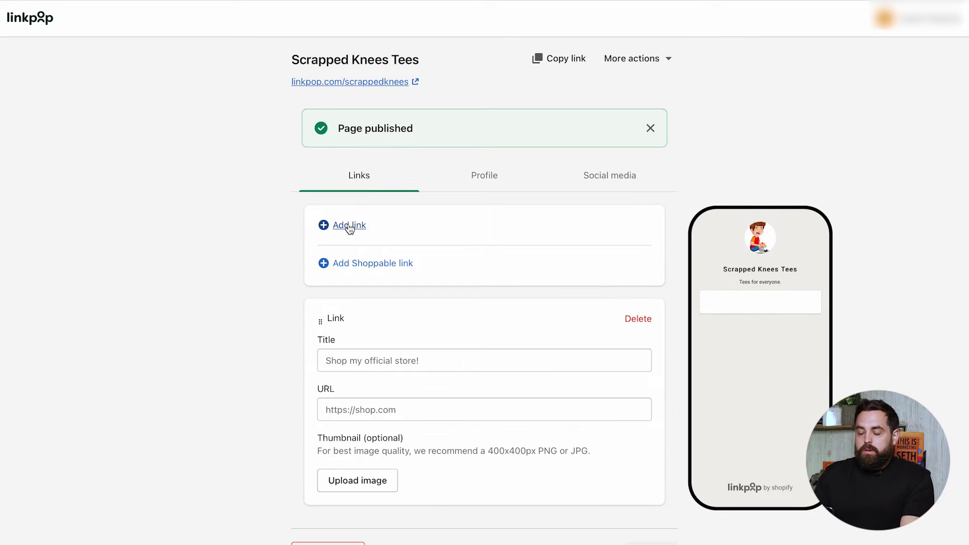
pyautogui.scroll(-1, 267, 307)
pyautogui.click(358, 333)
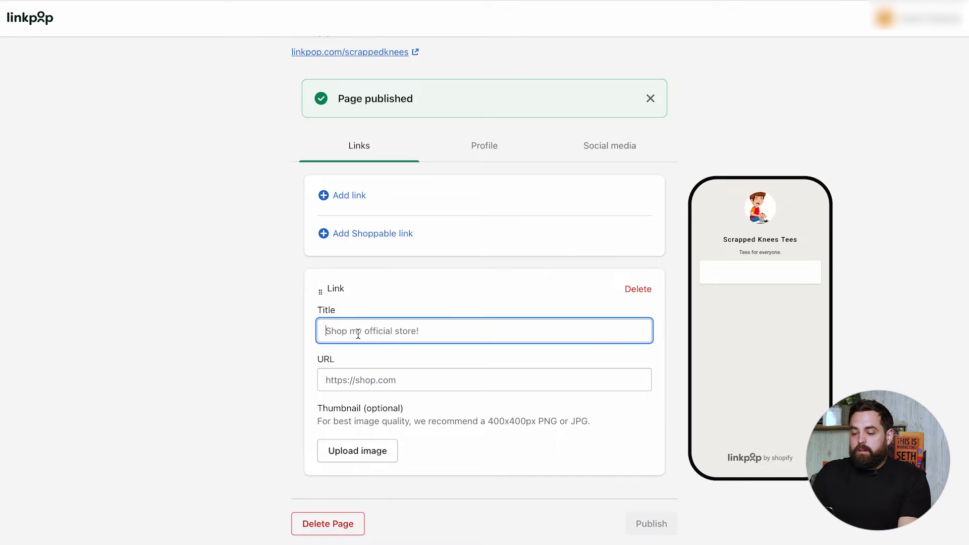
pyautogui.write('New Arrivals')
pyautogui.scroll(1, 673, 187)
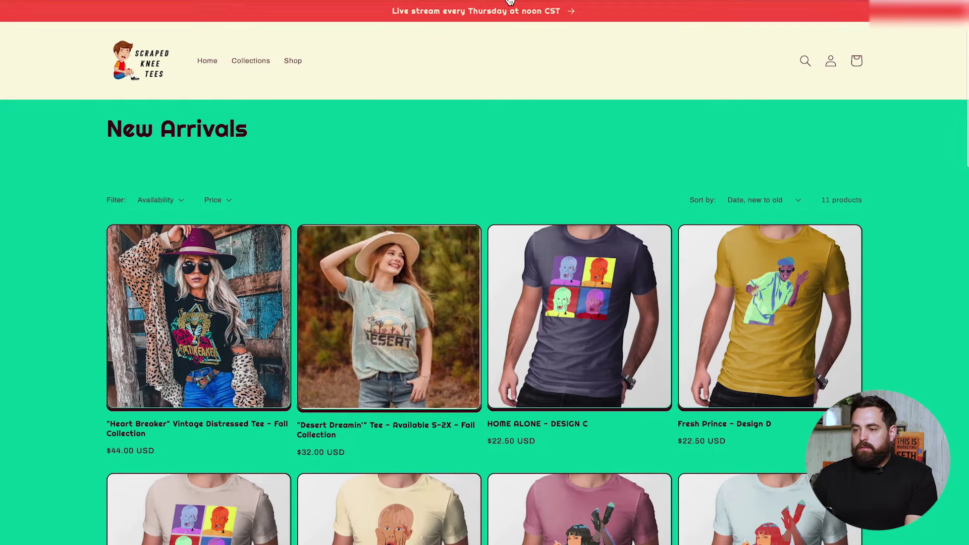
pyautogui.press('super+l')
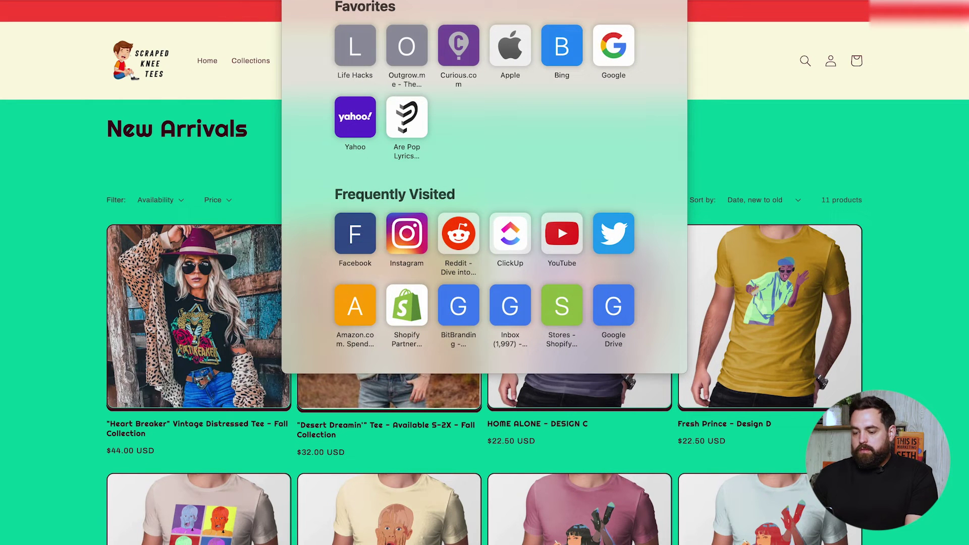
pyautogui.press('Escape')
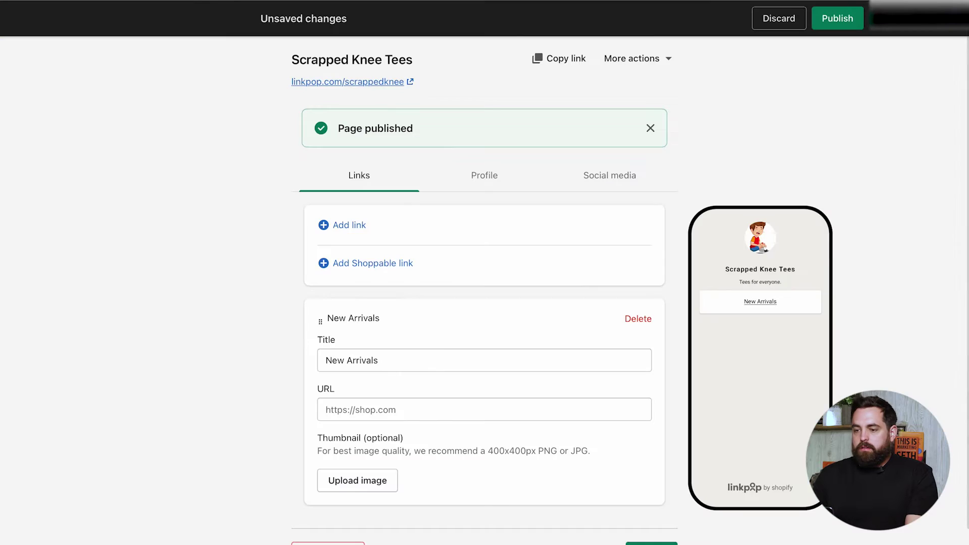
pyautogui.click(358, 401)
pyautogui.write('https://totally90skid.com/collections/new-arrivals')
pyautogui.click(249, 403)
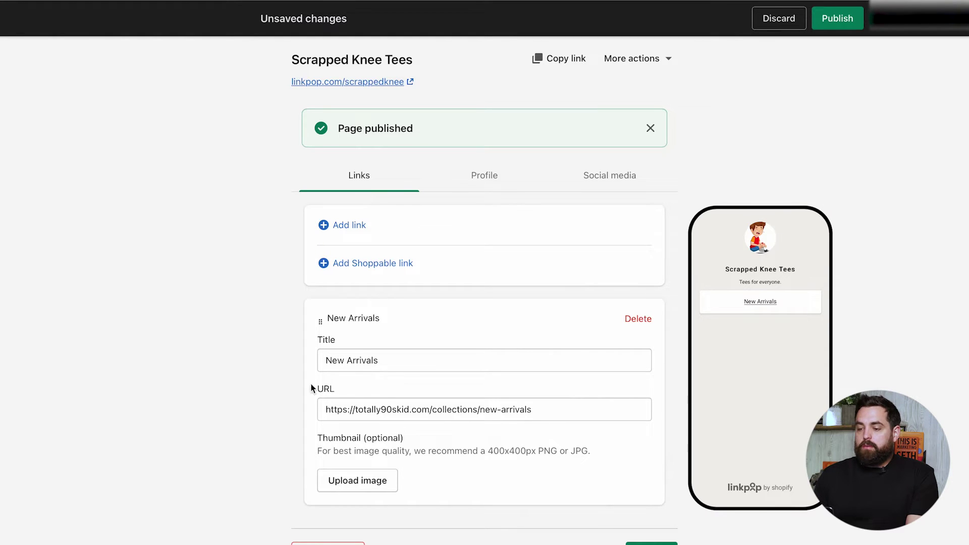
pyautogui.scroll(-1, 241, 312)
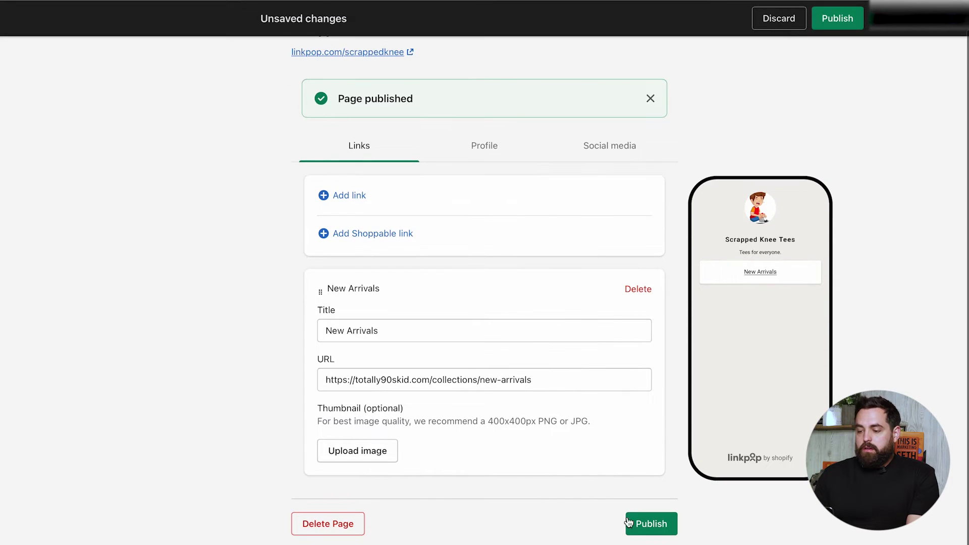
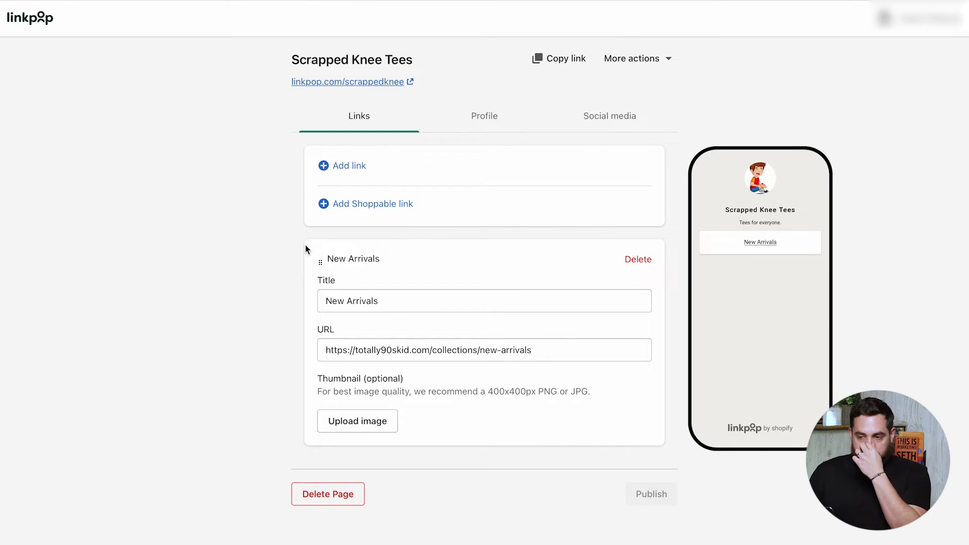
# Add a shoppable link for the product FRESH PRINCE - DESIGN B from the connected store.
pyautogui.click(368, 207)
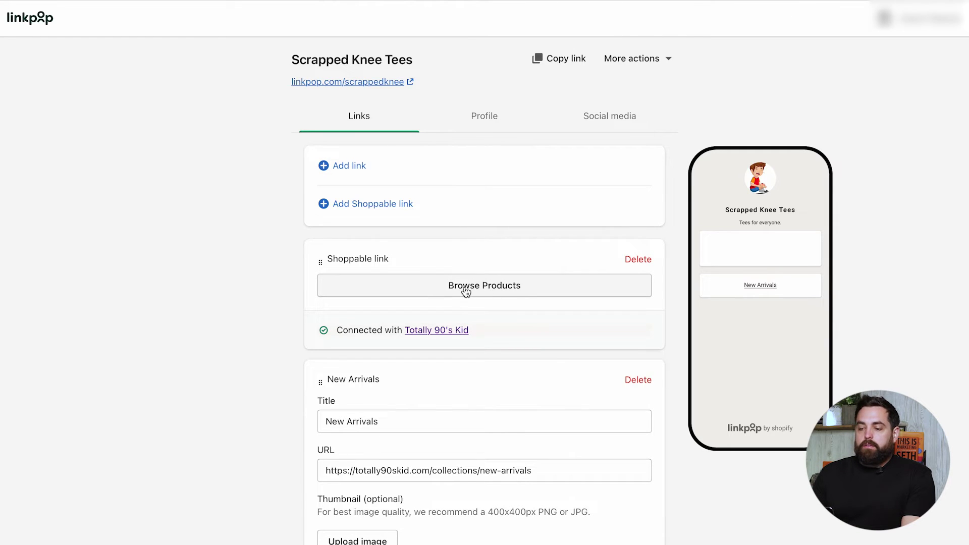
pyautogui.click(499, 291)
pyautogui.scroll(-2, 413, 285)
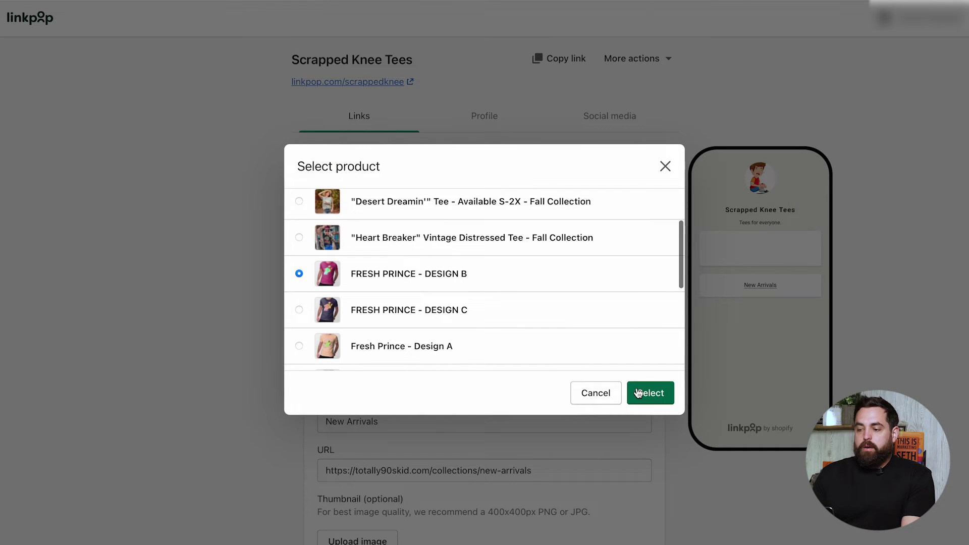
pyautogui.click(653, 392)
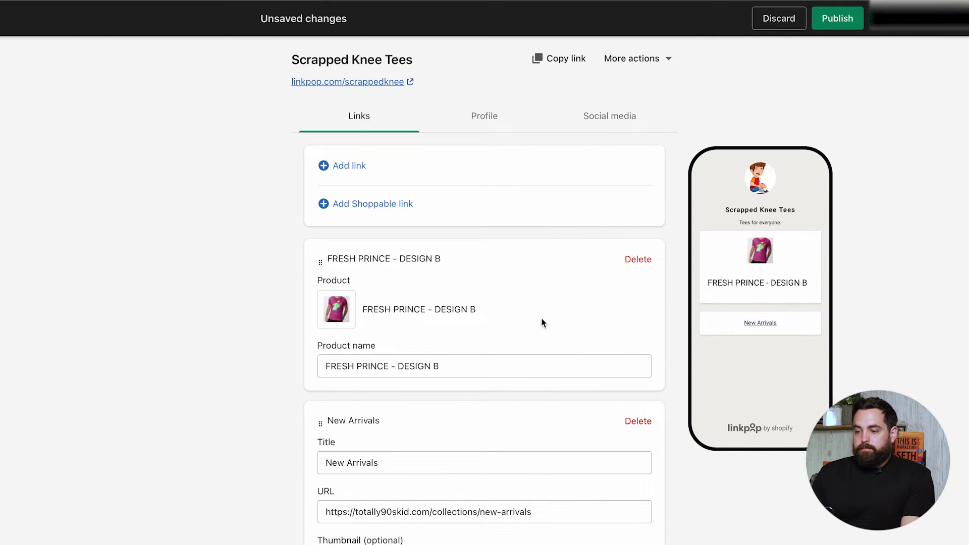
# Reorder the links so that the FRESH PRINCE - DESIGN B product sits below New Arrivals.
pyautogui.scroll(-2, 257, 283)
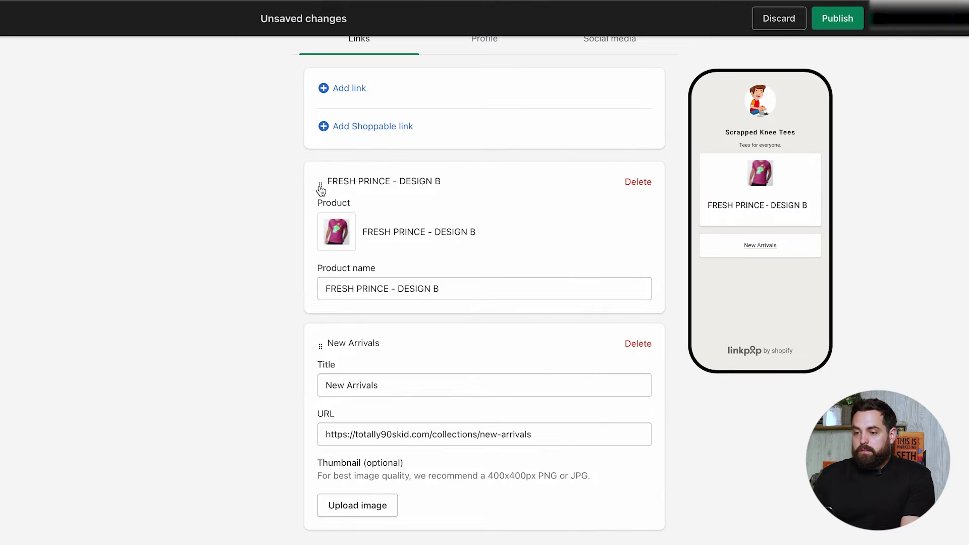
pyautogui.scroll(-2, 270, 198)
pyautogui.scroll(1, 270, 197)
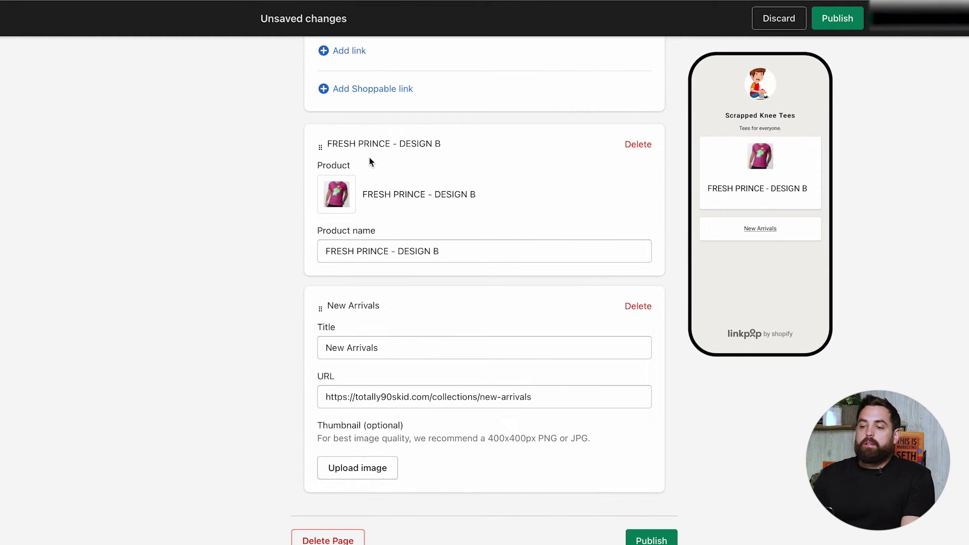
pyautogui.moveTo(321, 152); pyautogui.dragTo(319, 338)
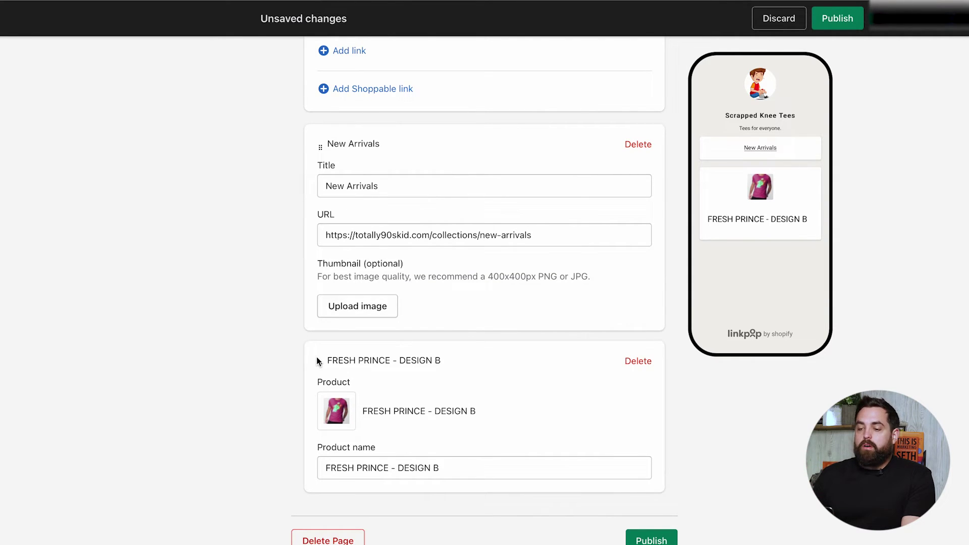
pyautogui.scroll(3, 272, 254)
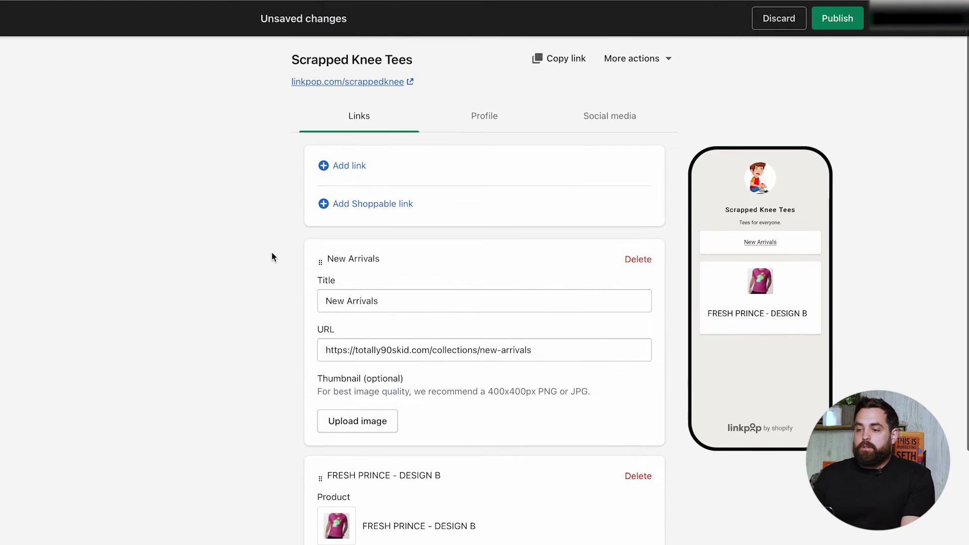
pyautogui.click(600, 117)
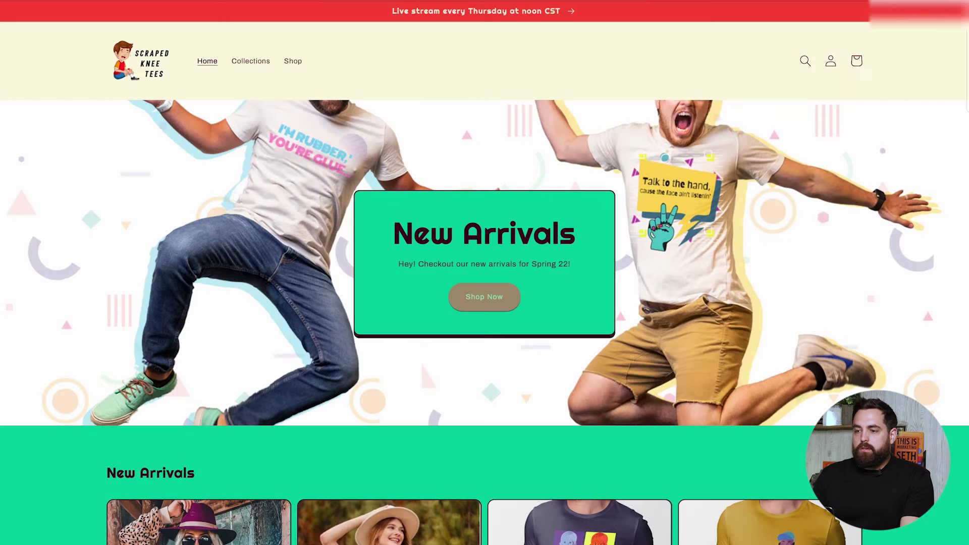
pyautogui.press('super+l')
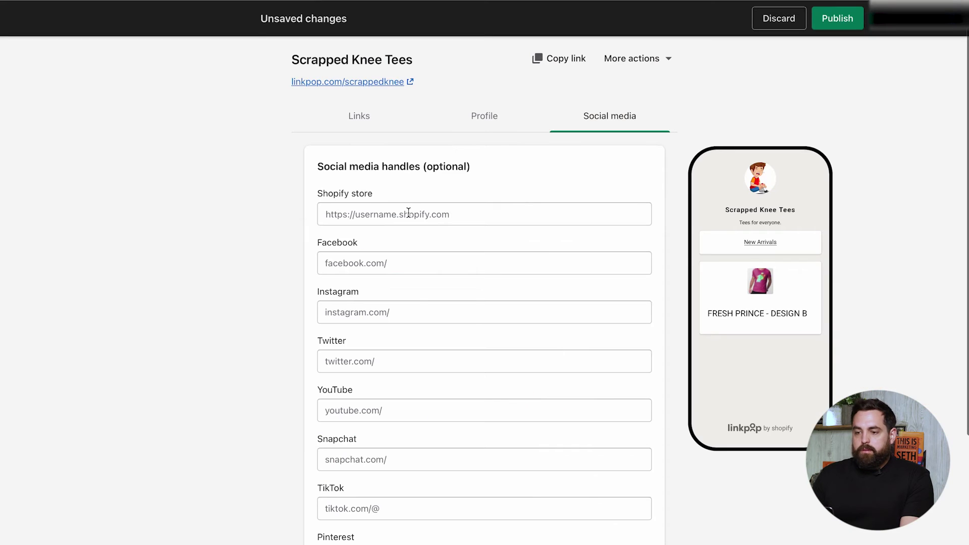
pyautogui.click(408, 213)
pyautogui.write('https://totally90skid.com')
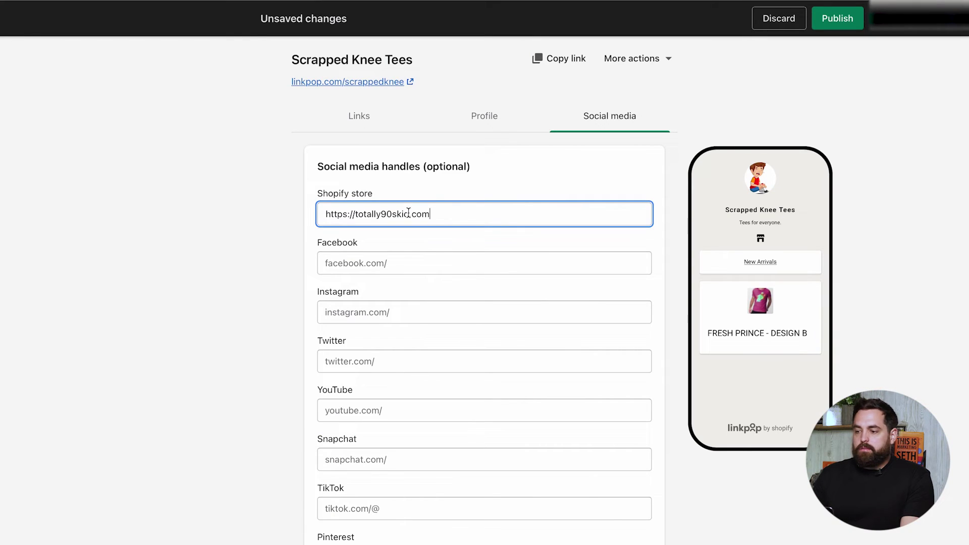
pyautogui.click(241, 244)
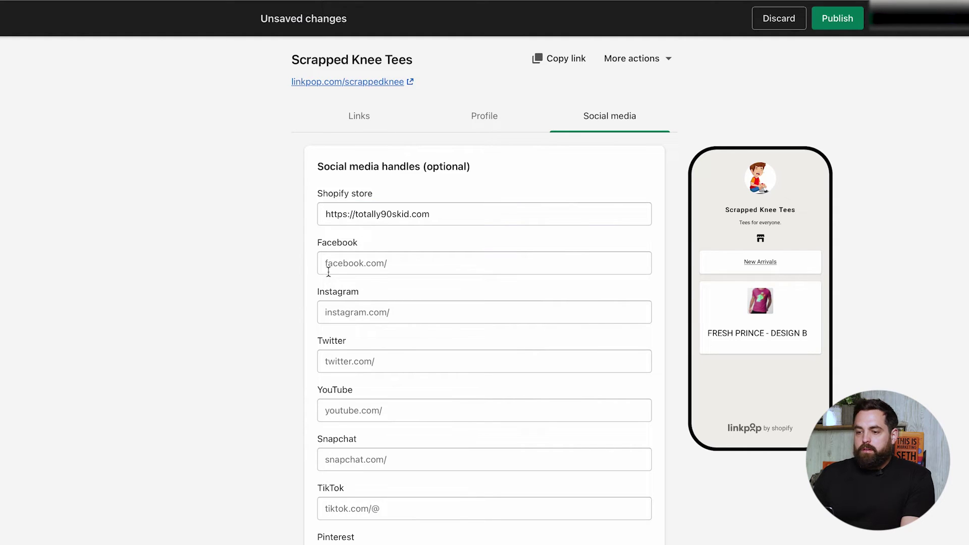
# Set both the Facebook and Instagram handles to BitBranding.
pyautogui.click(423, 265)
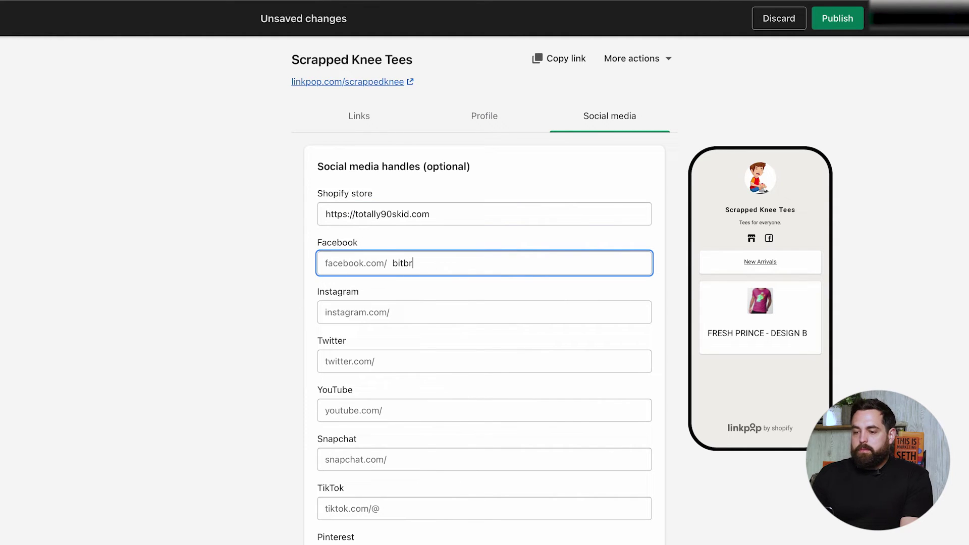
pyautogui.write('bitbranding')
pyautogui.press('Down')
pyautogui.press('Return')
pyautogui.click(454, 313)
pyautogui.write('bitbranding')
pyautogui.press('Down')
pyautogui.press('Return')
pyautogui.click(271, 290)
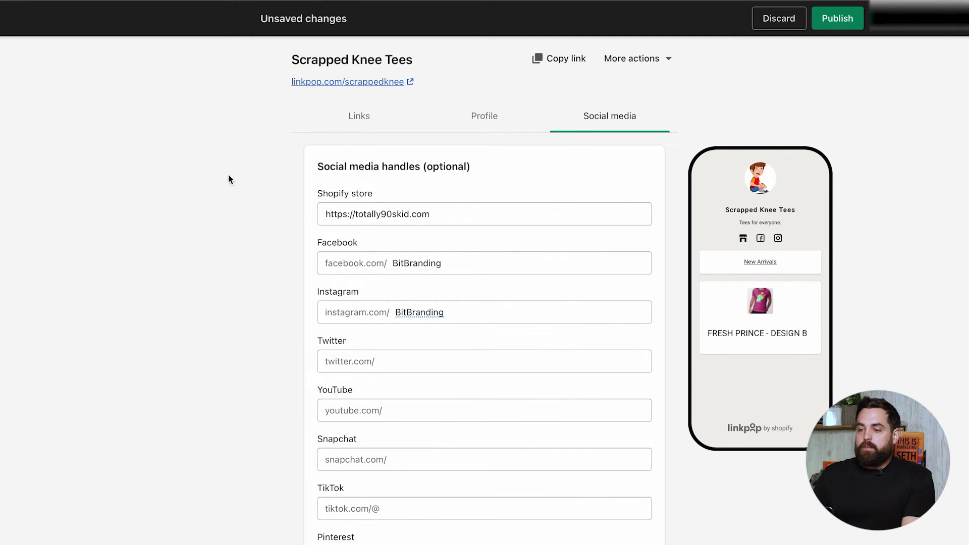
# Check the page's links, publish the changes, and view the additional actions available for the page.
pyautogui.click(359, 116)
pyautogui.scroll(-3, 259, 277)
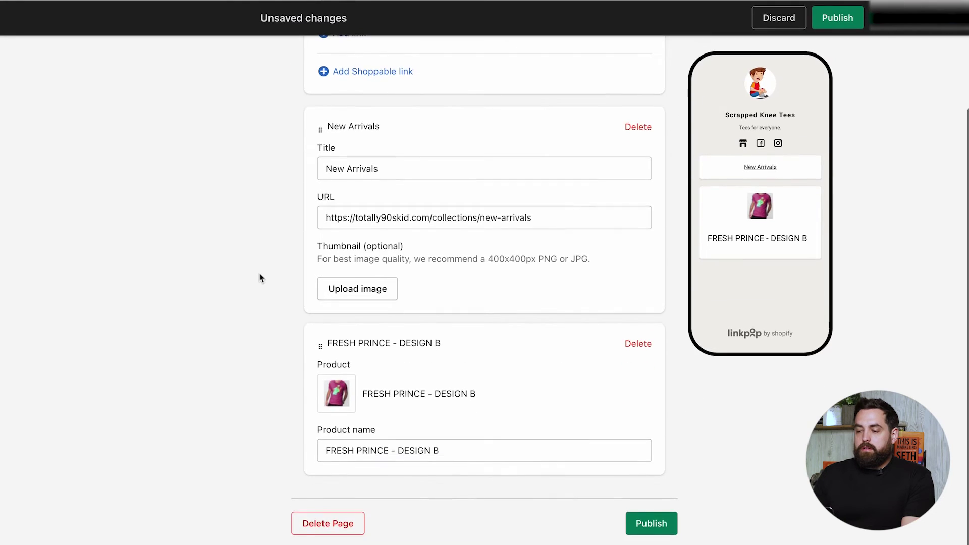
pyautogui.scroll(5, 260, 274)
pyautogui.scroll(-5, 273, 283)
pyautogui.click(651, 523)
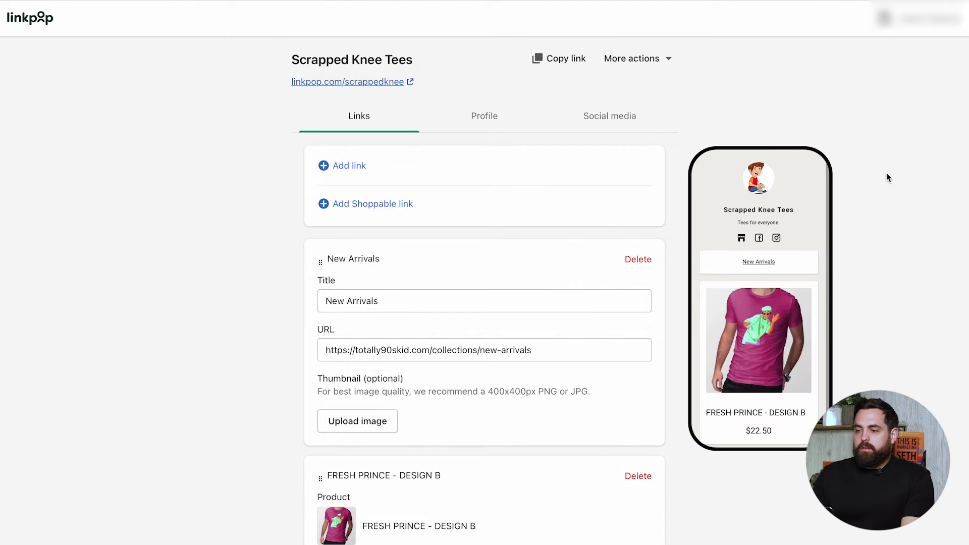
pyautogui.click(665, 66)
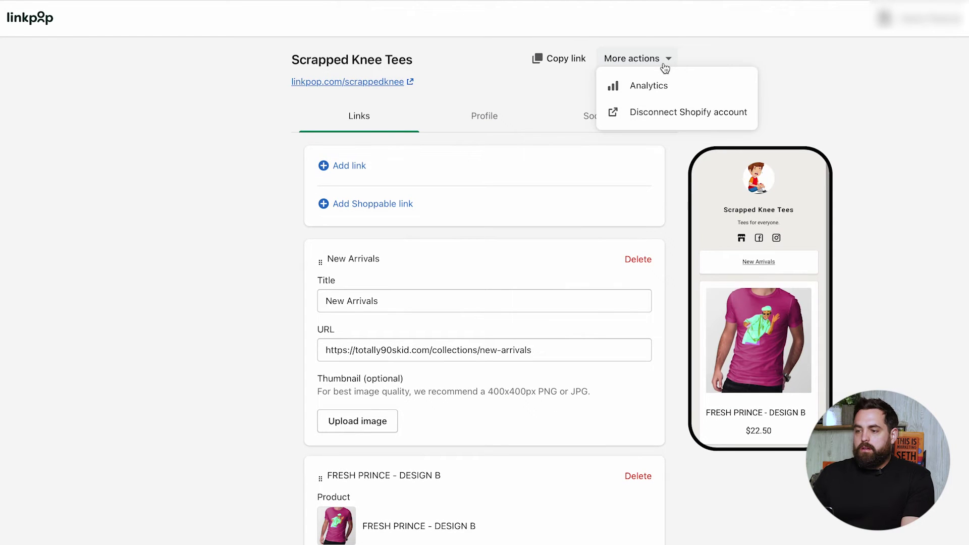
pyautogui.click(619, 63)
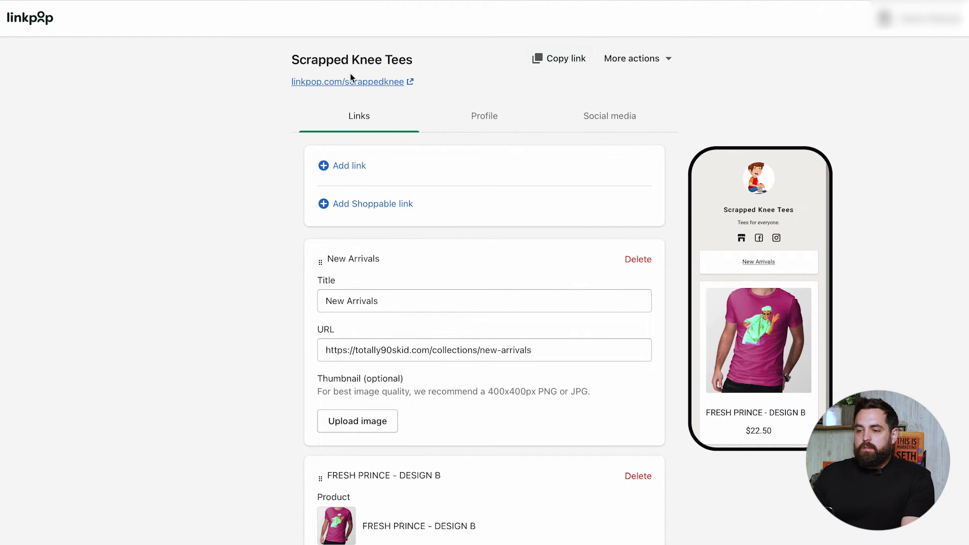